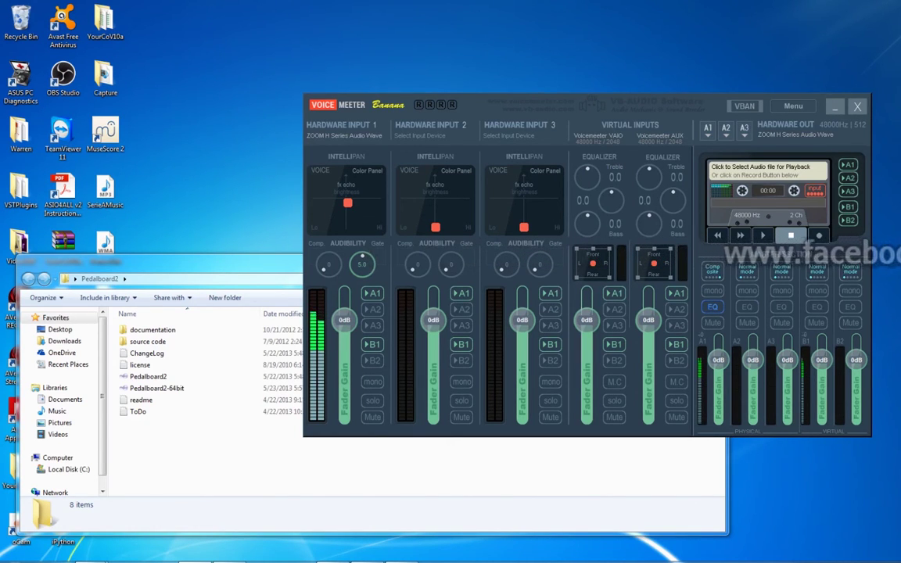
Launch the Pedalboard2-64bit application from the Pedalboard2 folder
drag(195, 262, 167, 258)
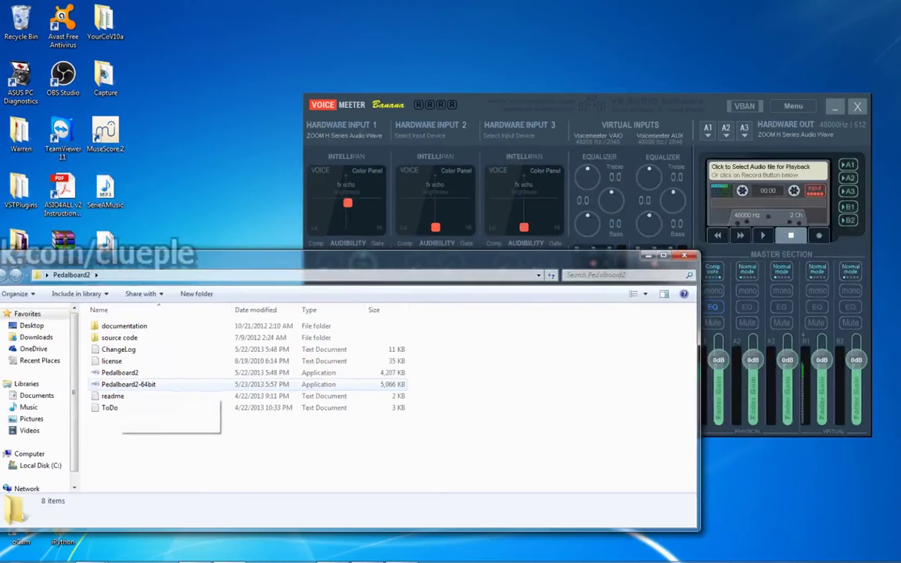
double_click(130, 384)
click(498, 296)
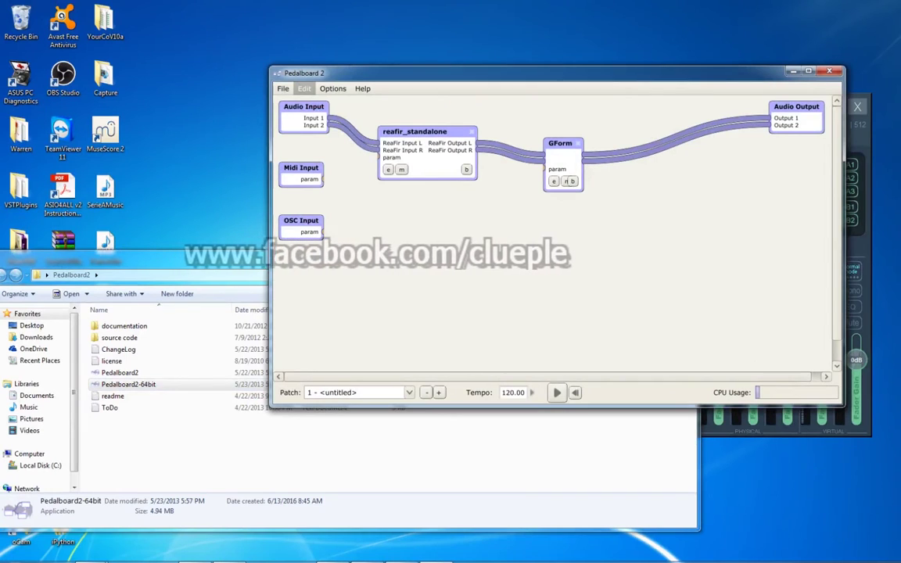
Open the saved patch set with the ReaFir, Limiter6-x64 and GForm plugin chain
click(284, 88)
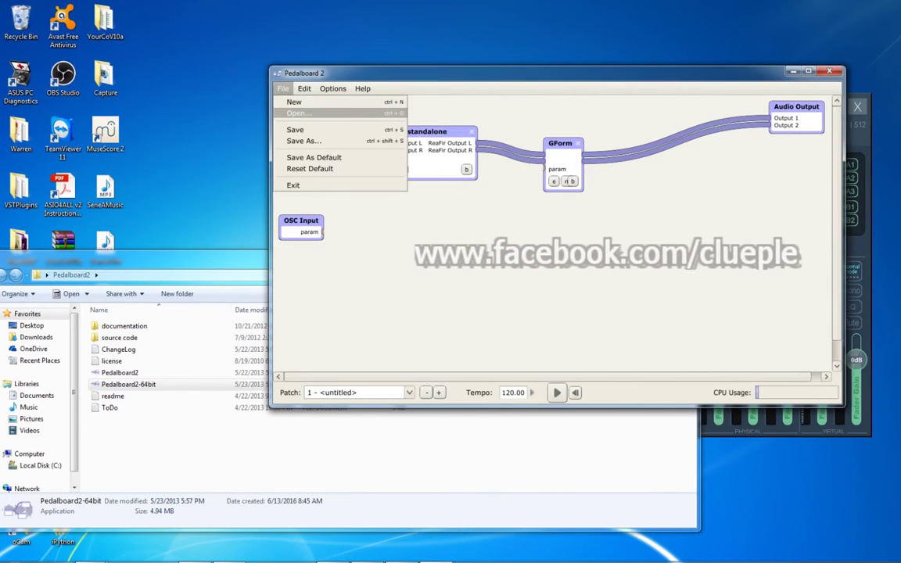
click(300, 114)
double_click(387, 218)
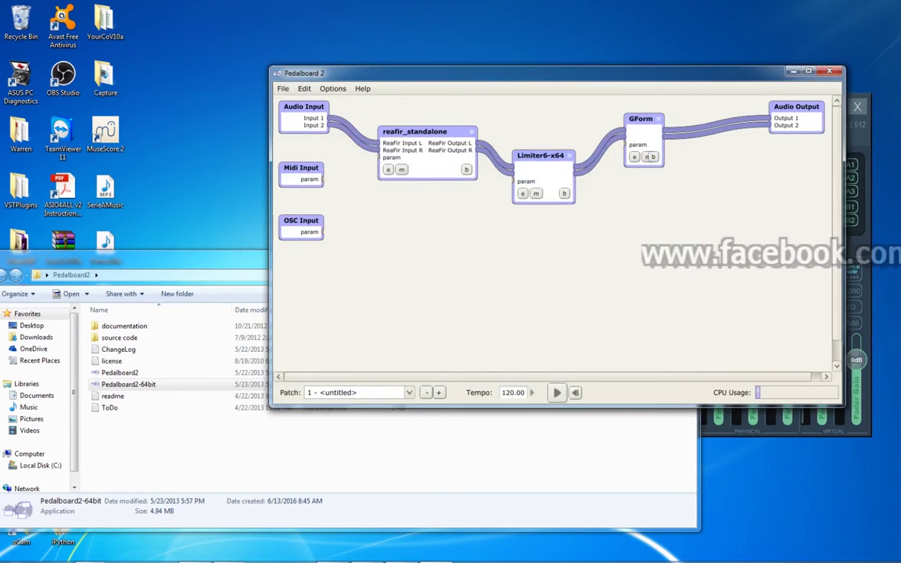
Close the Pedalboard2 folder window and arrange the Pedalboard 2 and Voicemeeter Banana windows side by side
drag(454, 73, 416, 233)
click(172, 257)
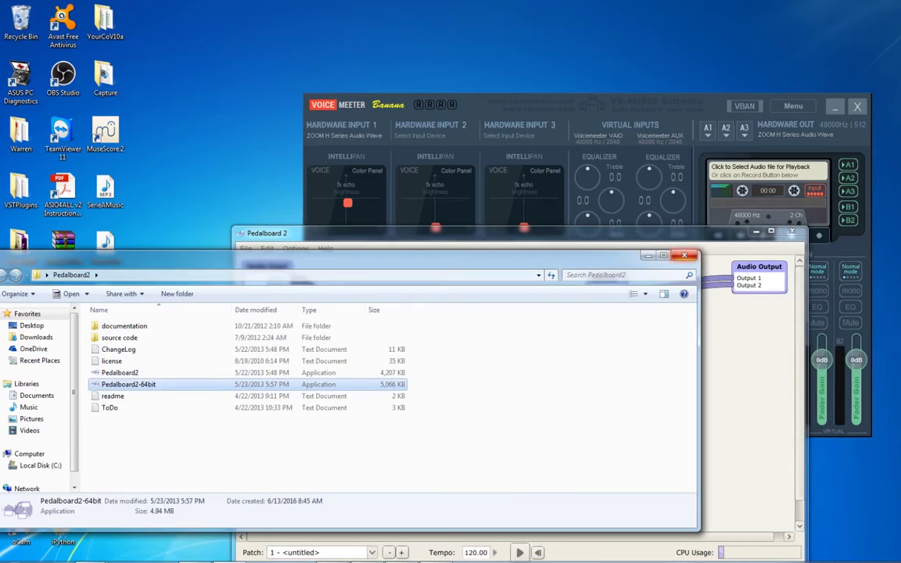
click(683, 255)
drag(548, 233, 351, 166)
click(516, 107)
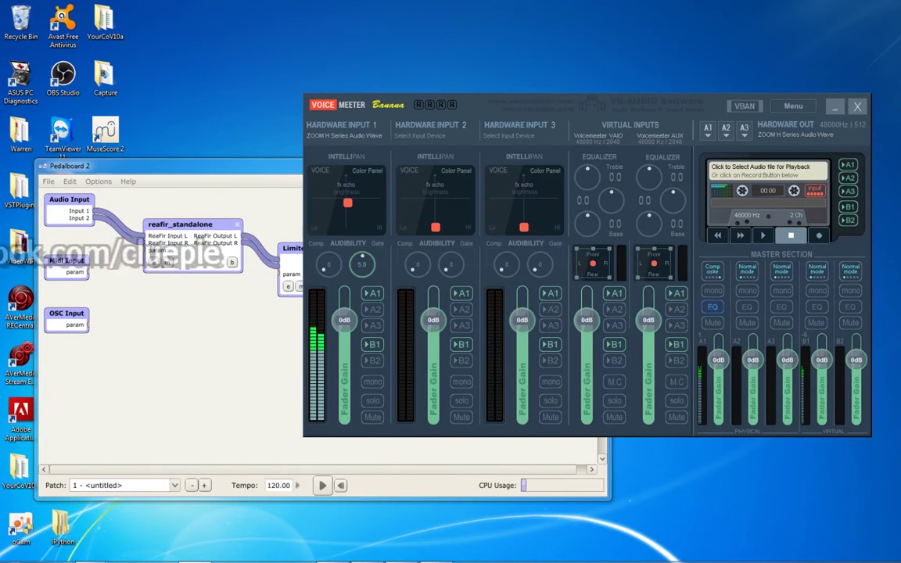
drag(516, 107, 541, 89)
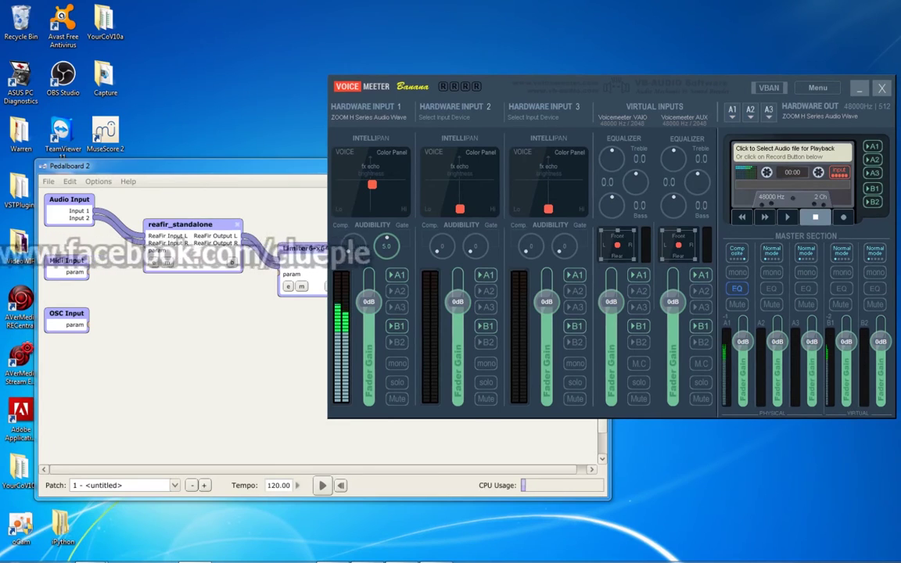
Examine the audio device type, ASIO device choices and audio buffer size in Pedalboard's Audio Settings
click(69, 181)
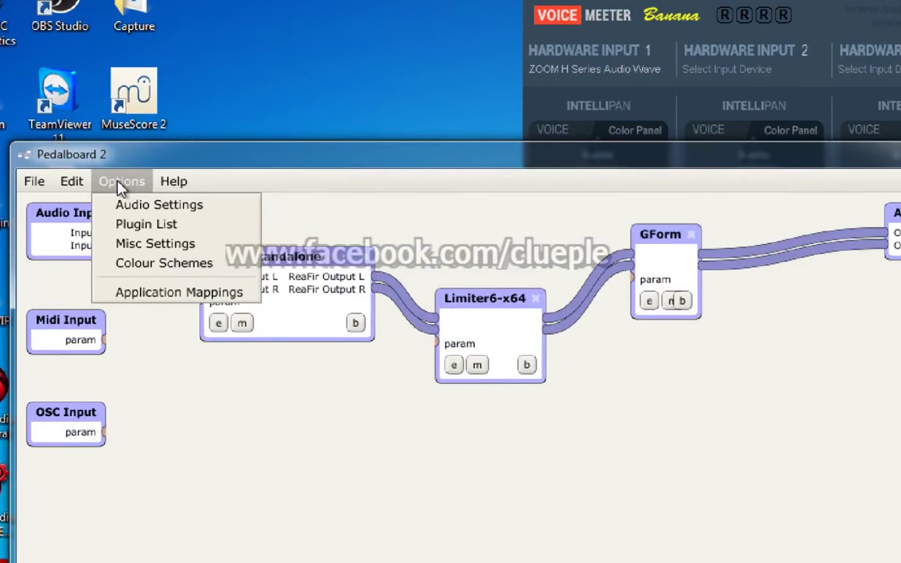
click(152, 205)
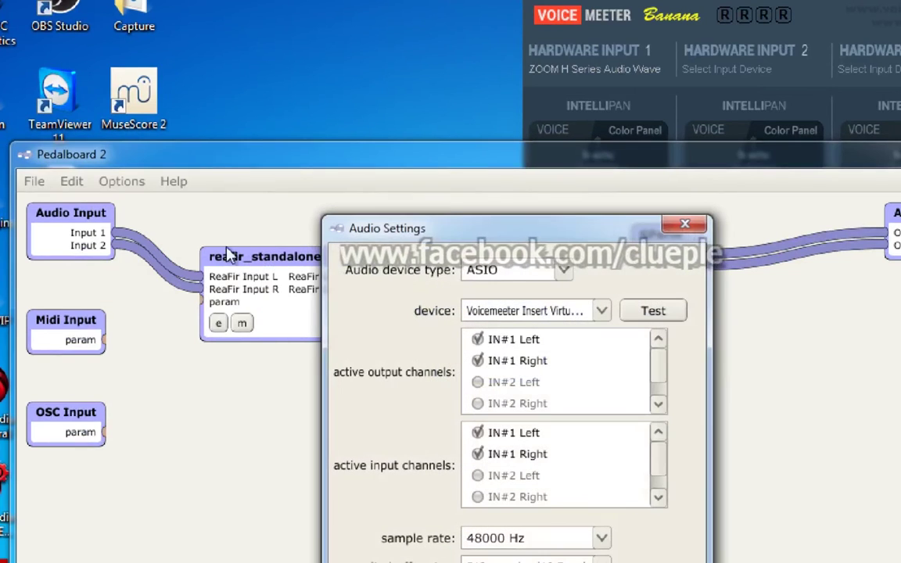
click(528, 274)
click(649, 258)
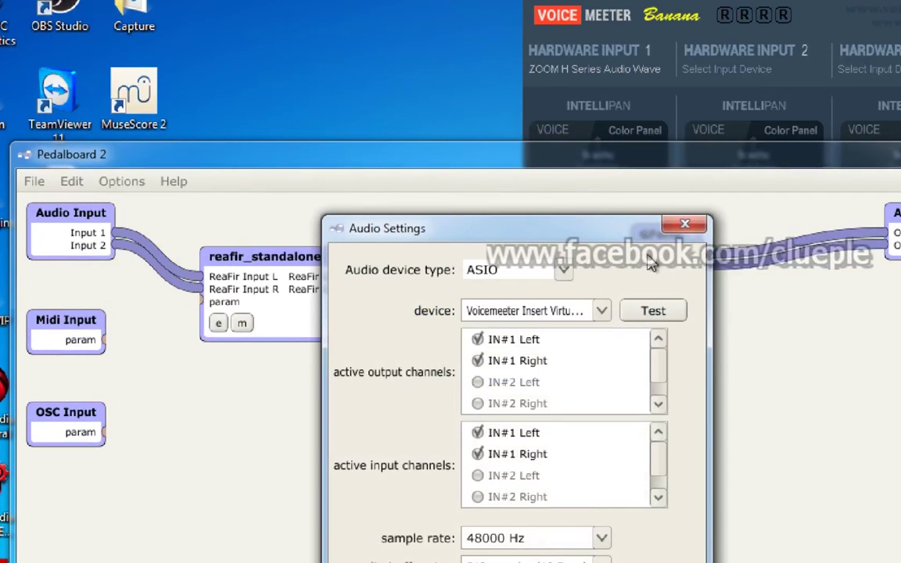
click(577, 313)
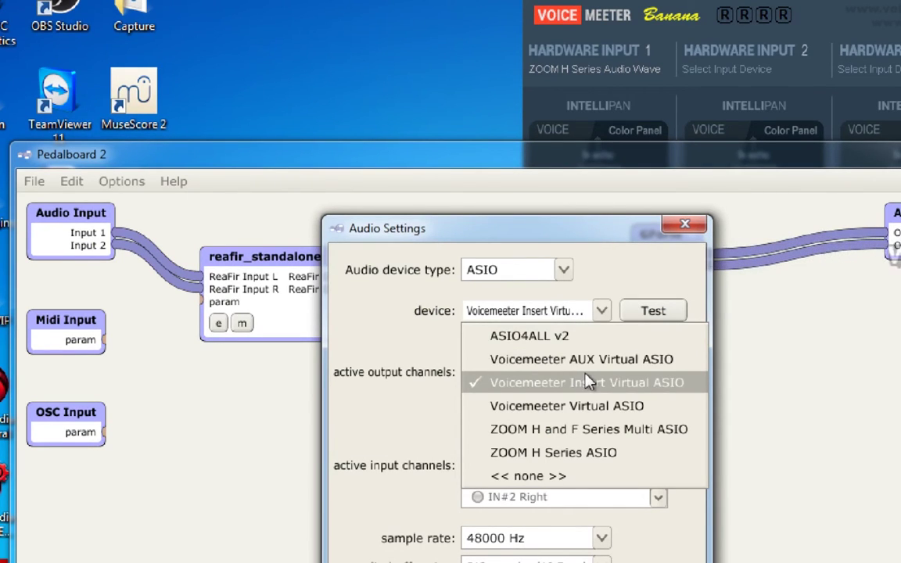
click(629, 280)
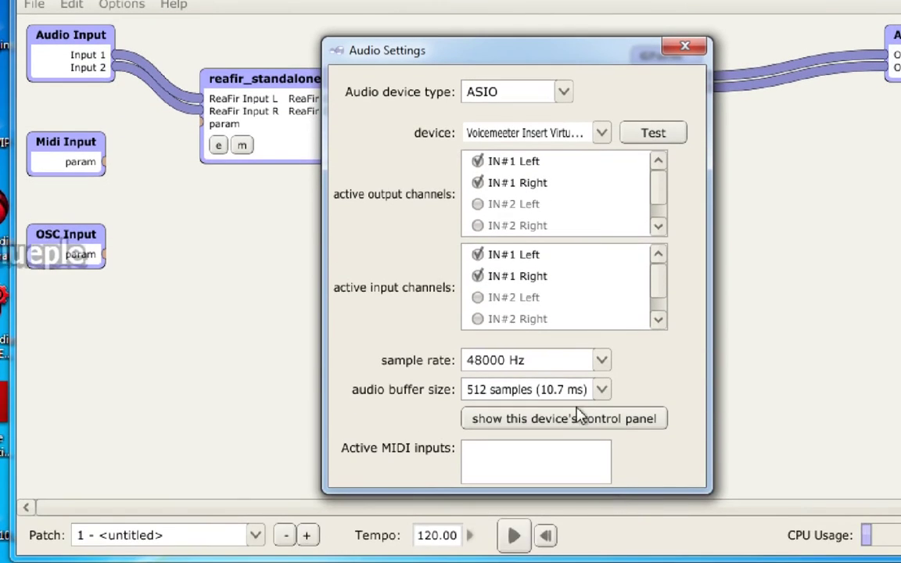
click(559, 397)
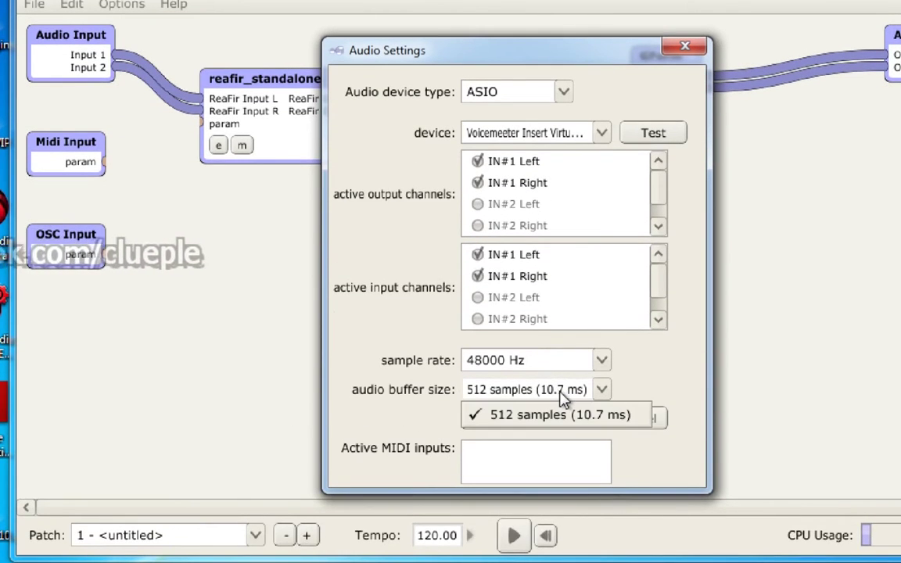
click(563, 398)
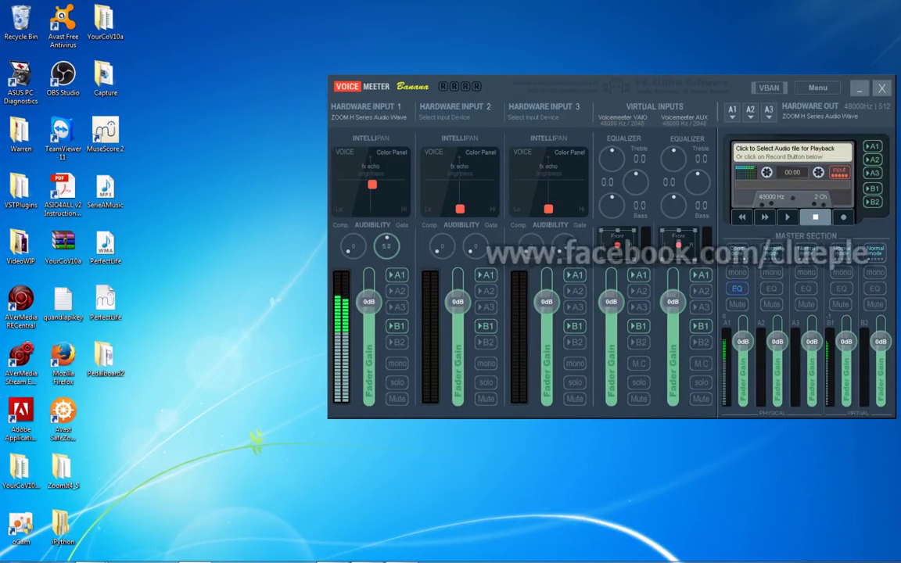
Set Buffering KS to 256 samples in Voicemeeter's system settings and close the settings
click(817, 88)
click(810, 301)
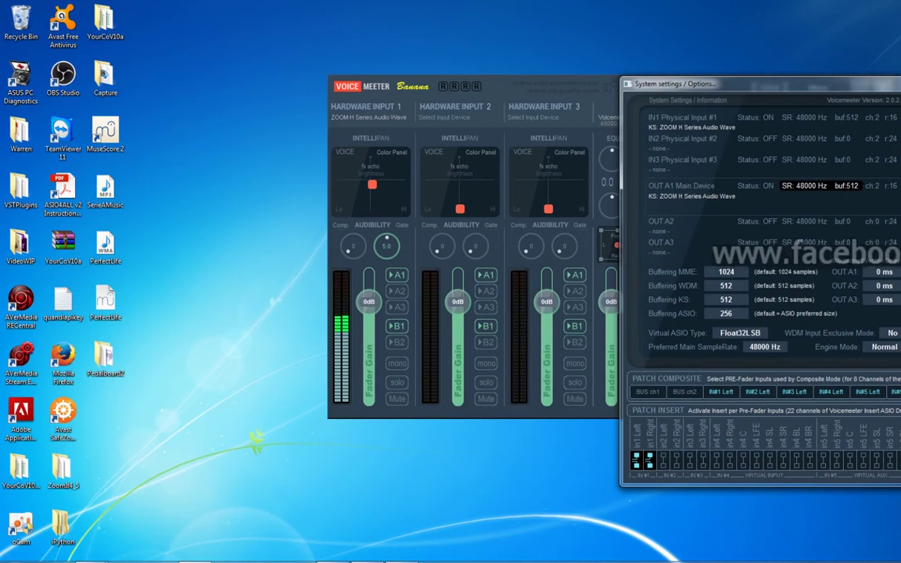
click(728, 300)
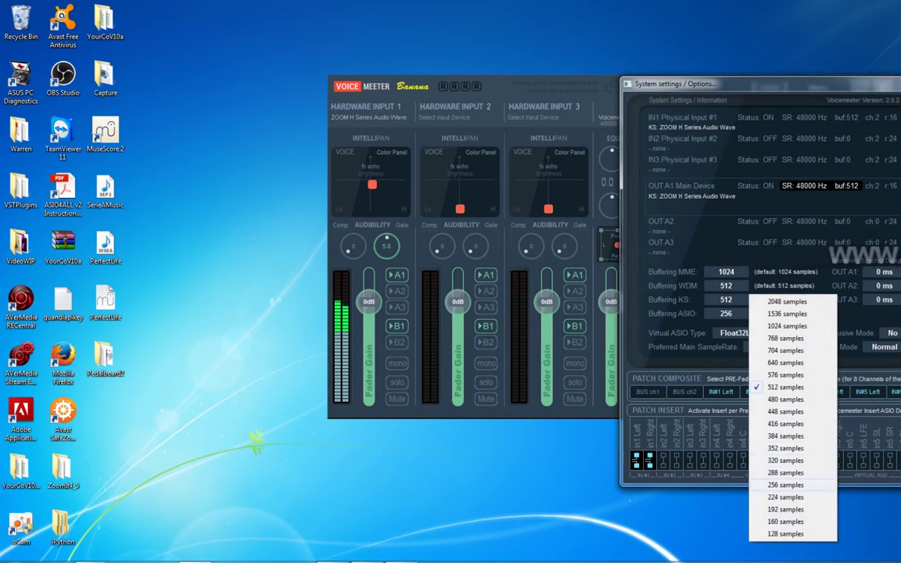
click(786, 485)
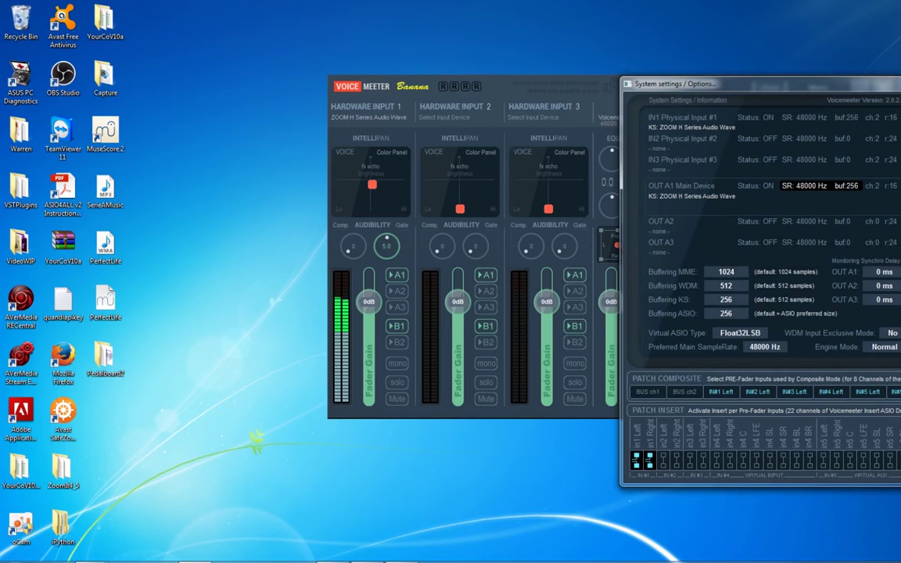
key(Escape)
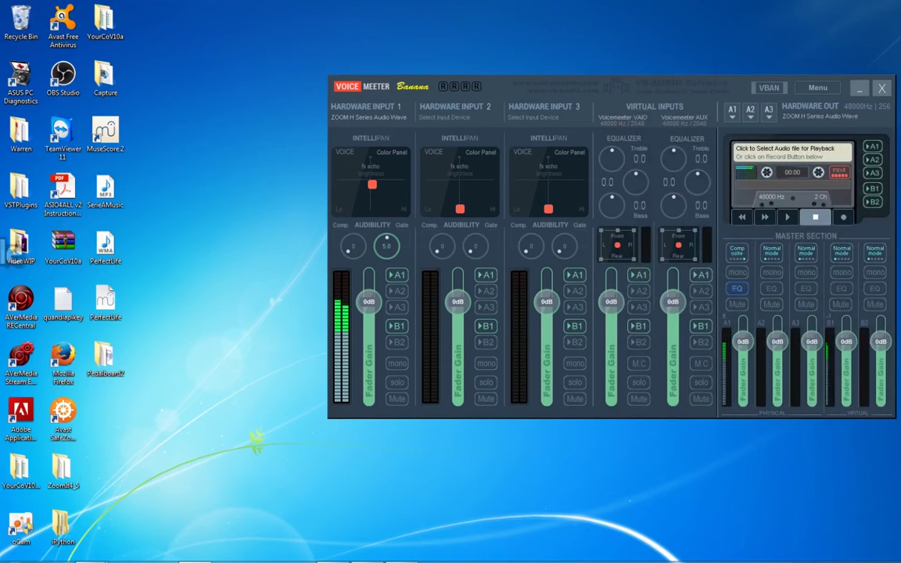
Open the Pedalboard2 folder again and relaunch Pedalboard2-64bit
key(Return)
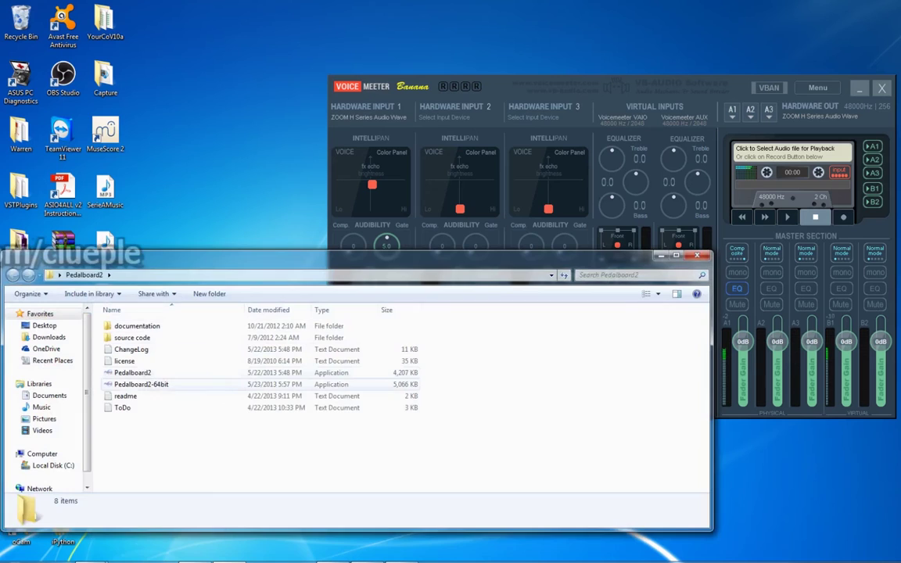
double_click(141, 384)
key(Return)
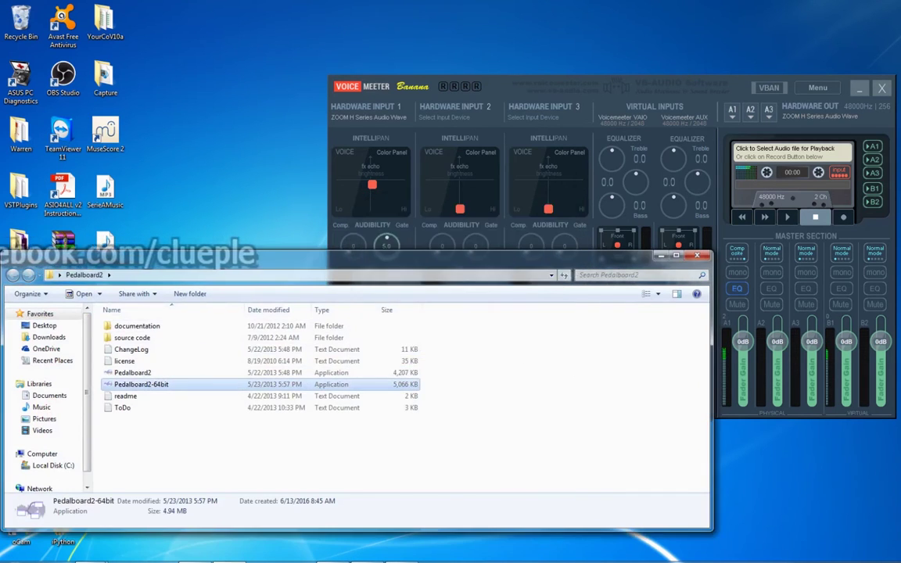
Load Pedalboard2 Patch File.pdl from the VoiceProfile folder
click(49, 182)
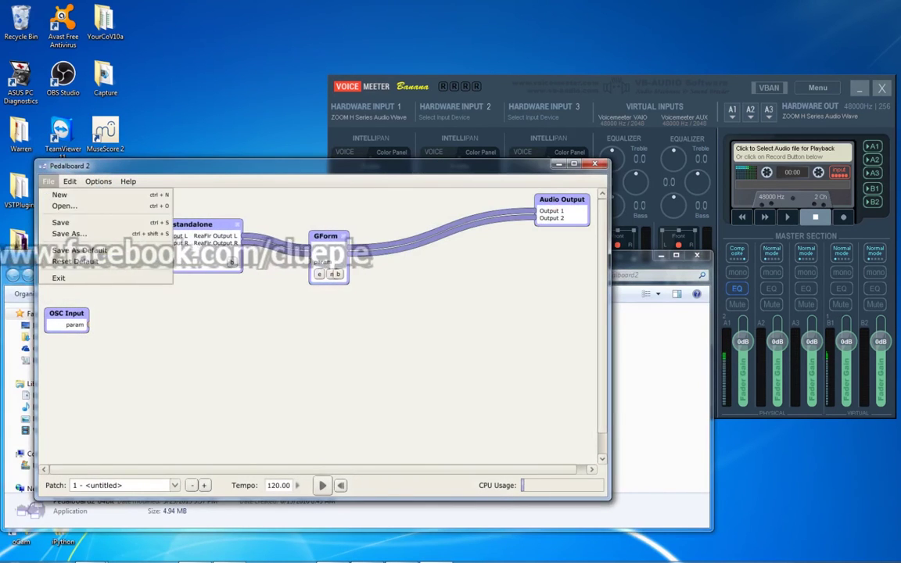
mouse_move(48, 182)
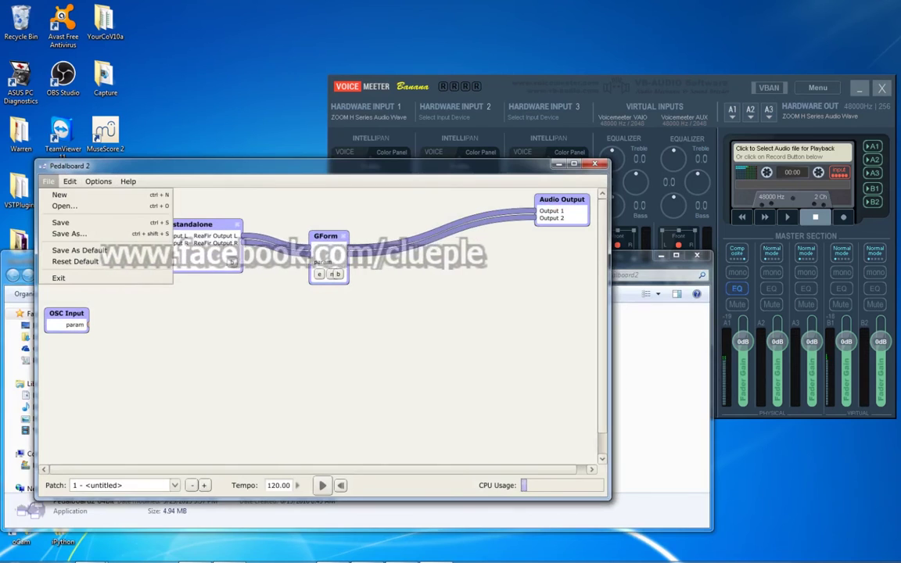
click(65, 207)
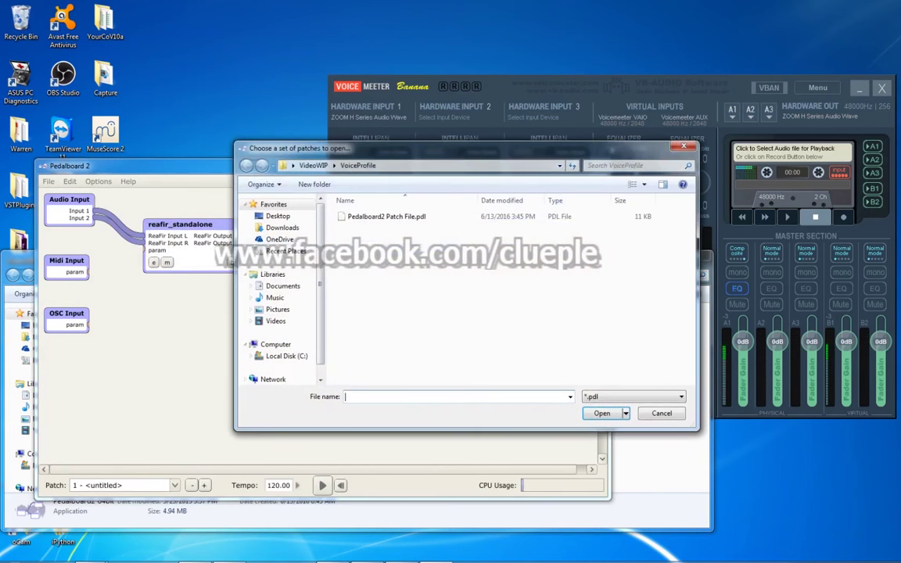
key(Escape)
Check the available audio buffer size in Pedalboard's Audio Settings and close the dialog
key(Down)
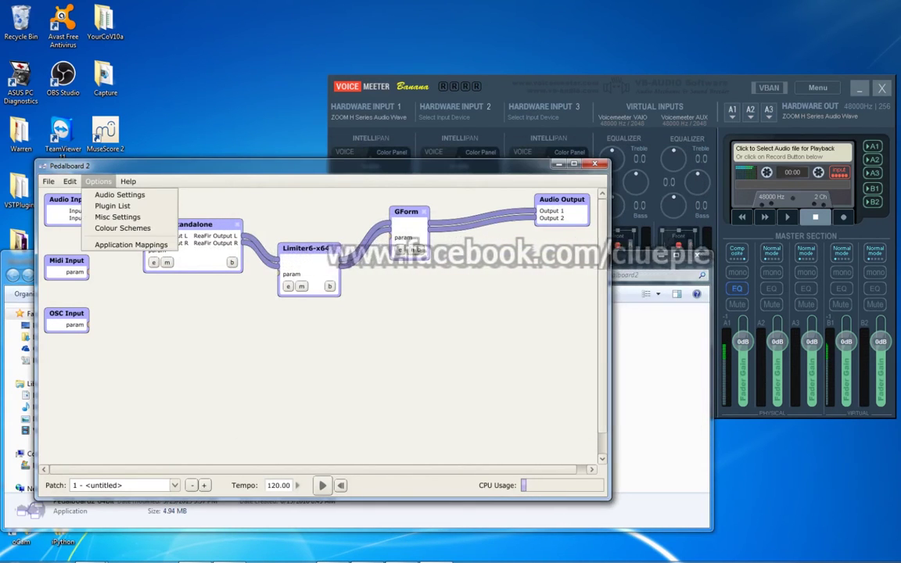
key(Down)
key(Down)
key(Down)
key(Up)
key(Up)
key(Up)
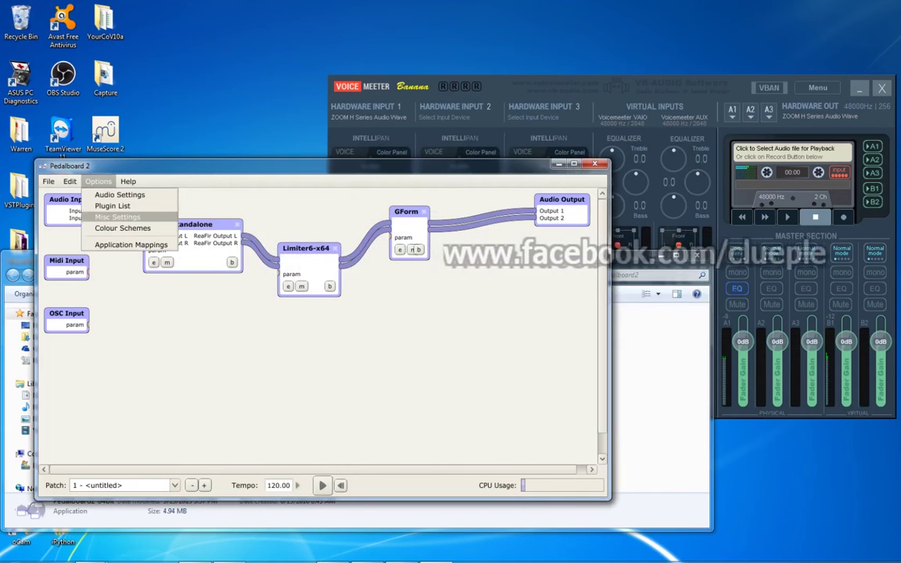
key(Return)
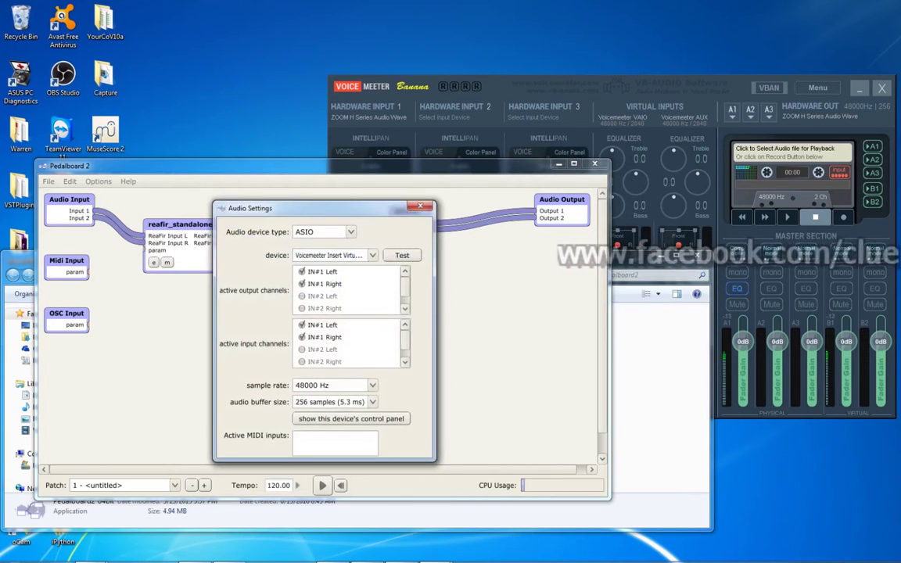
click(358, 402)
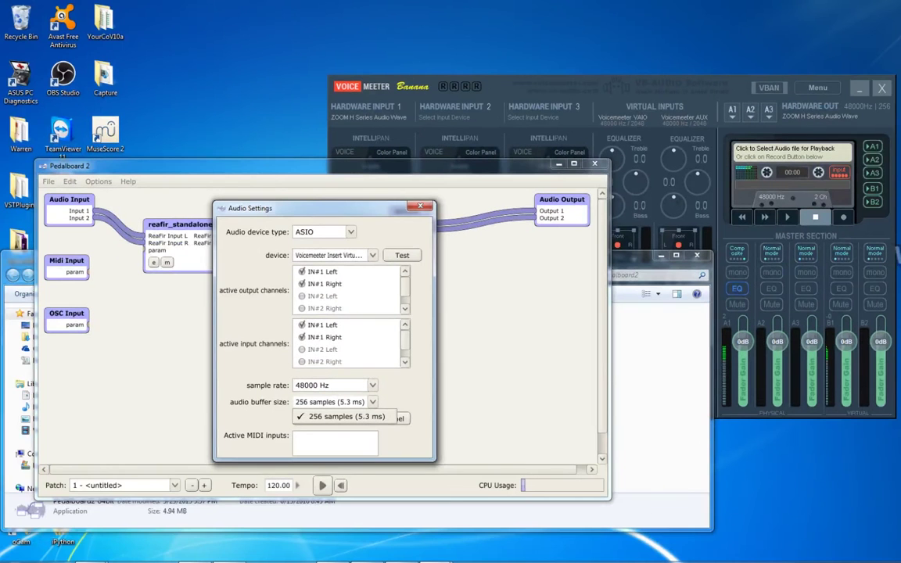
click(420, 207)
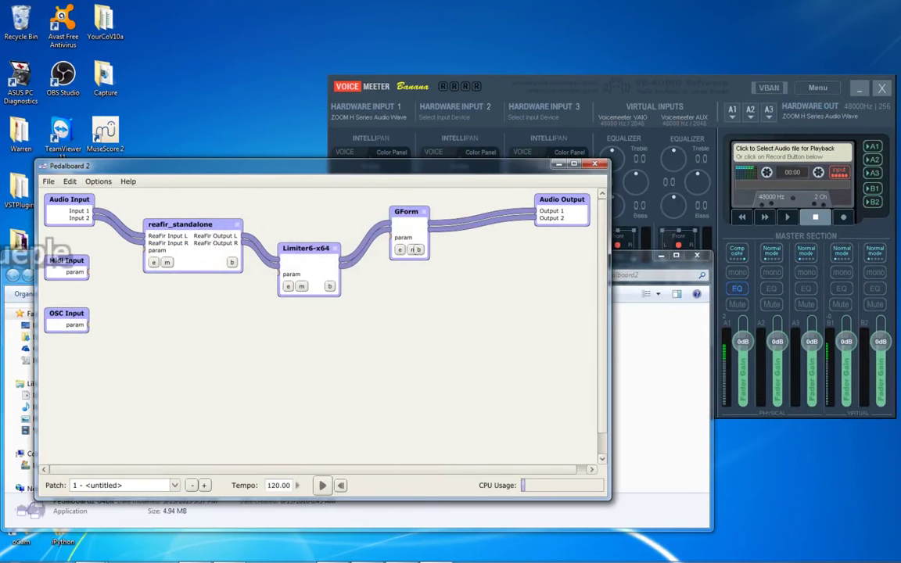
Open the GForm plugin's editor and apply the LowVoice preset
click(399, 249)
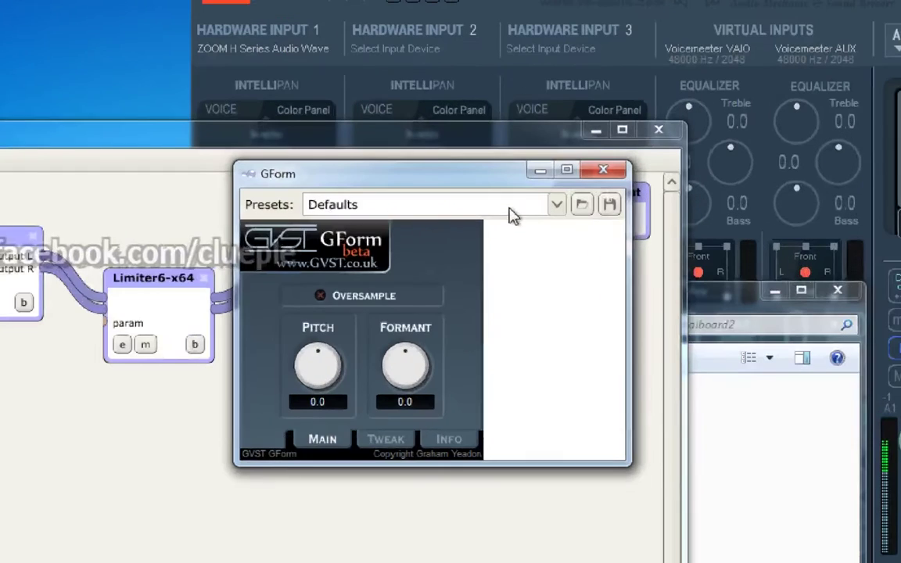
click(560, 208)
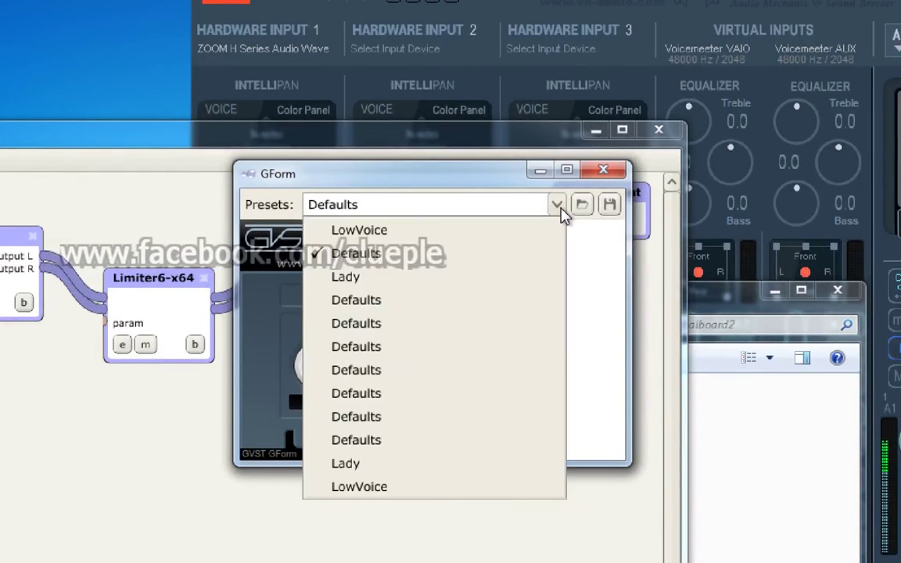
click(453, 234)
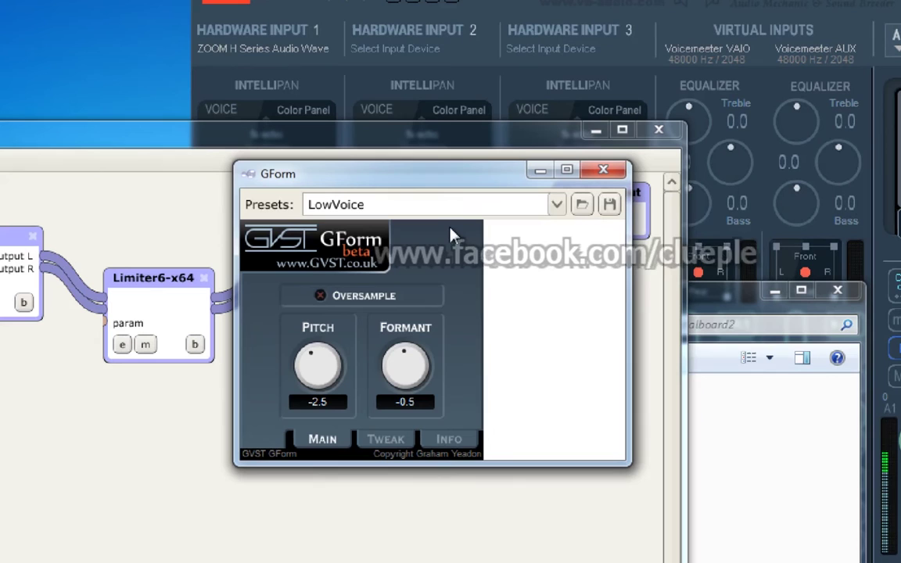
Switch the GForm preset to Lady and return it to Defaults
click(556, 204)
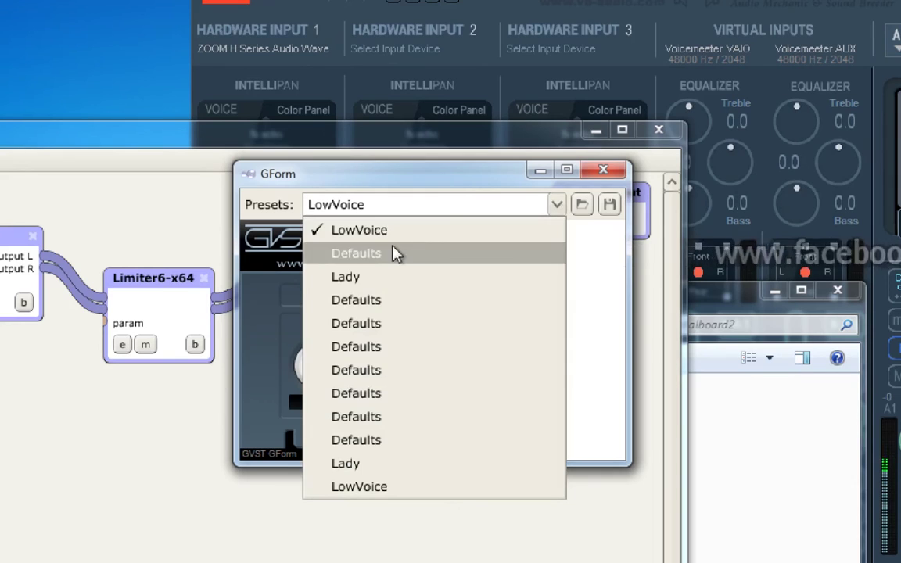
click(356, 276)
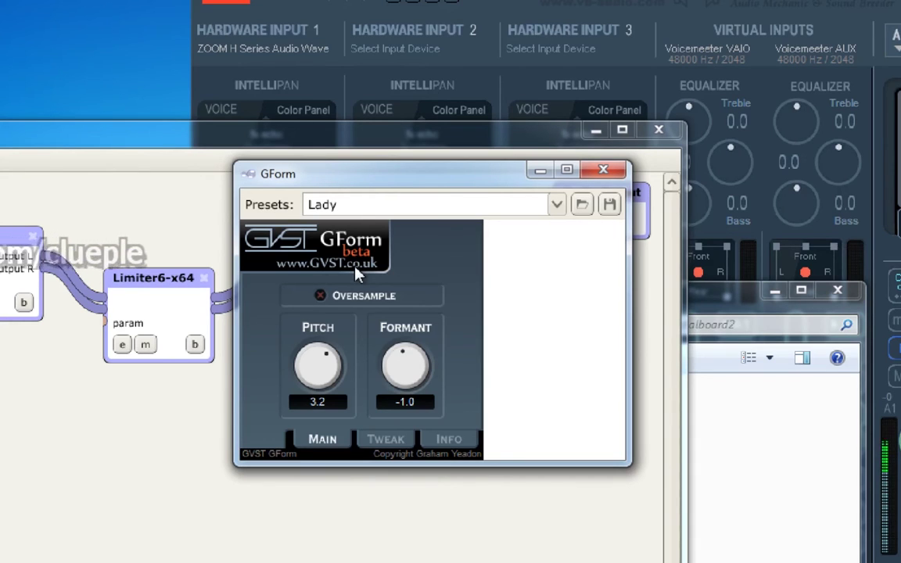
click(548, 206)
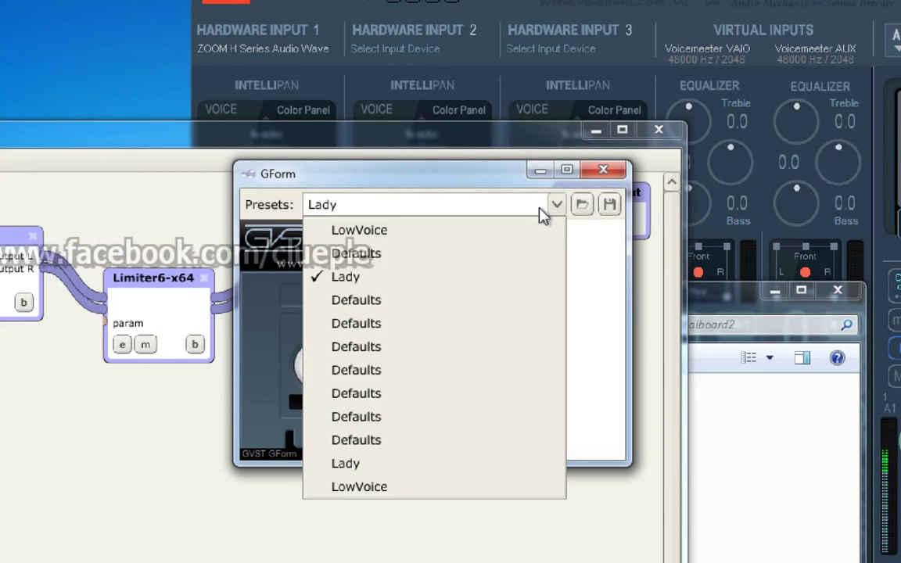
click(377, 252)
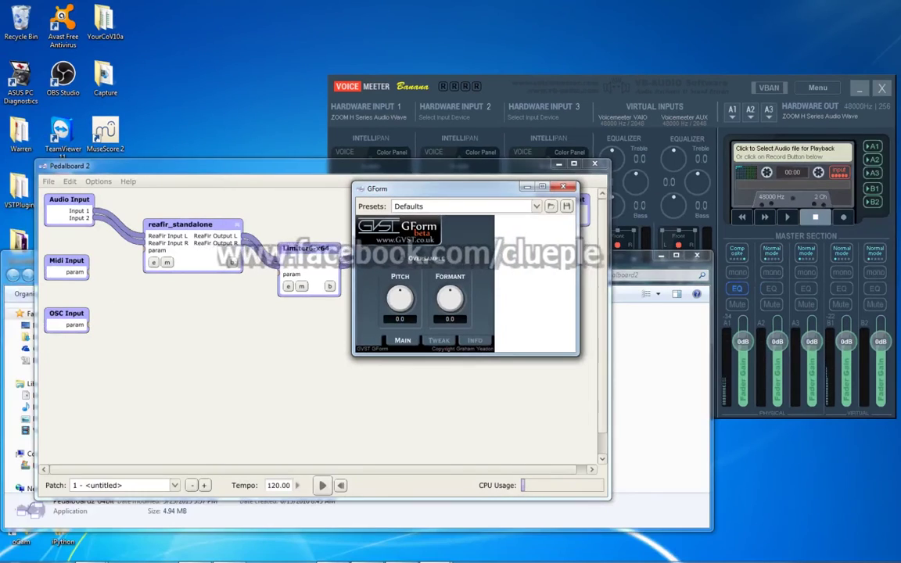
Close the GForm editor and the Pedalboard2 folder window, and minimize Pedalboard 2
click(564, 187)
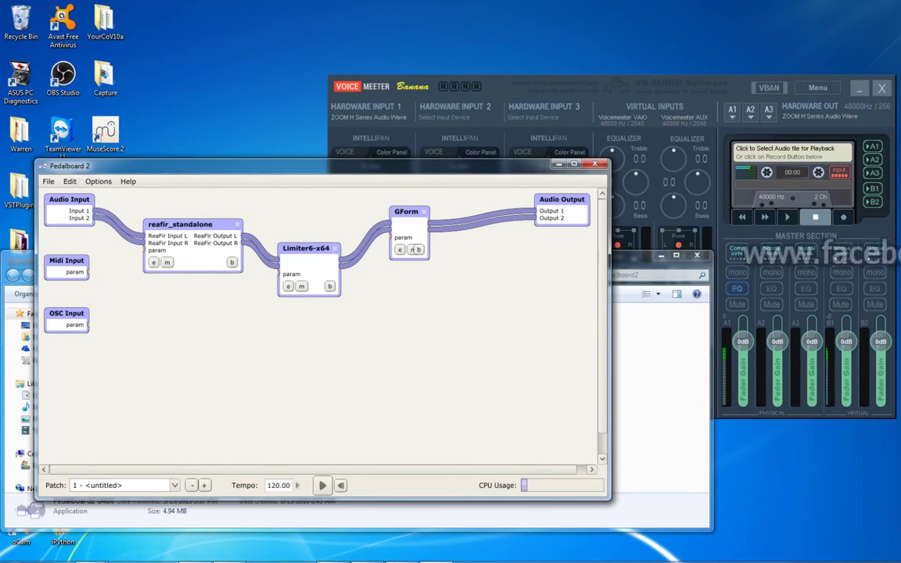
click(697, 255)
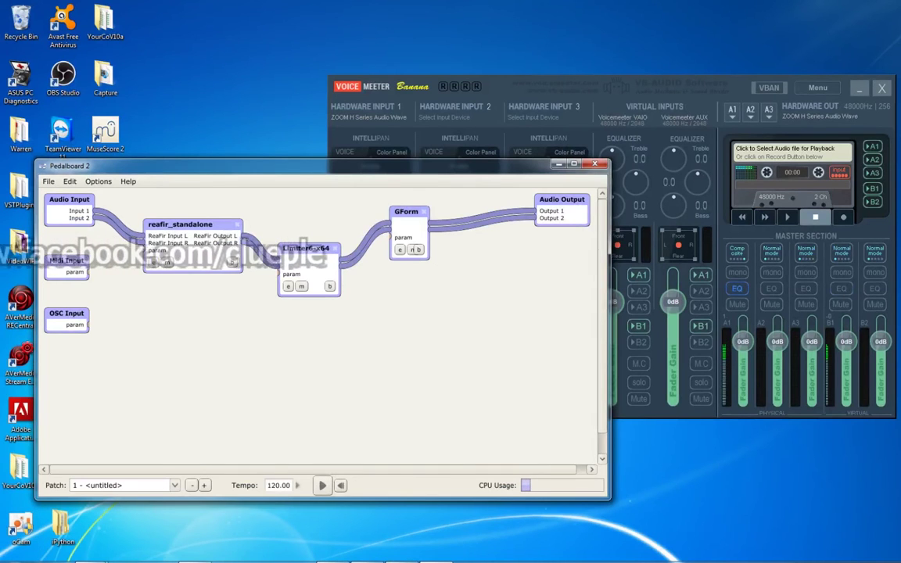
key(super+Down)
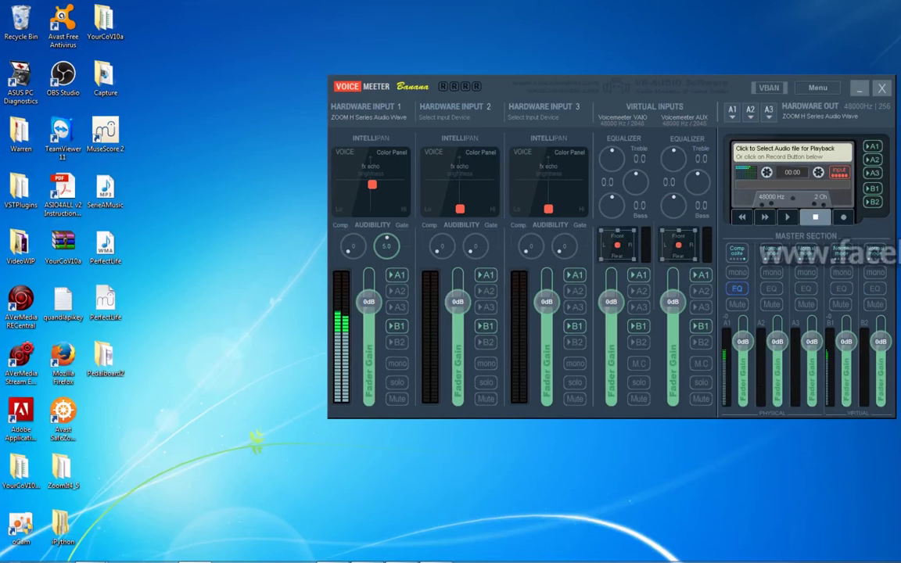
Restart the audio engine in Voicemeeter Banana
click(817, 88)
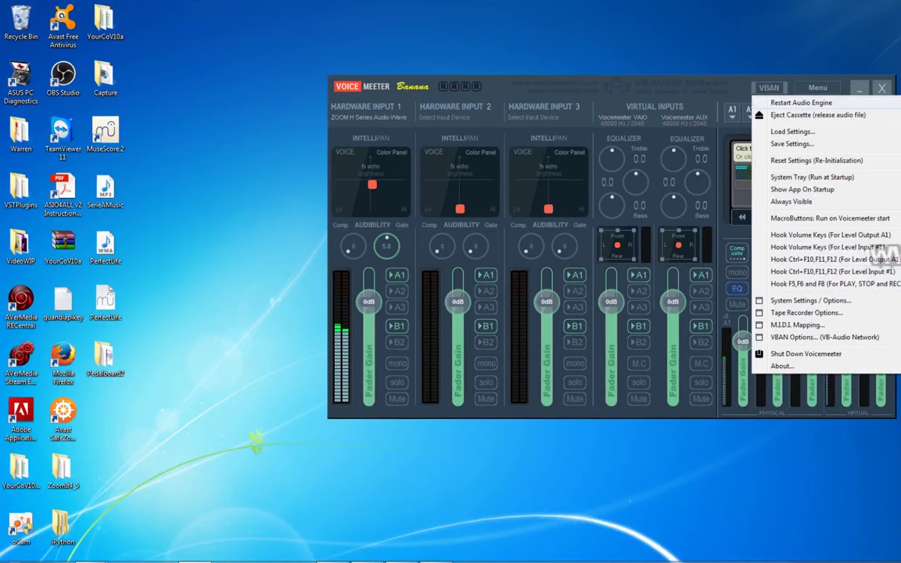
click(801, 103)
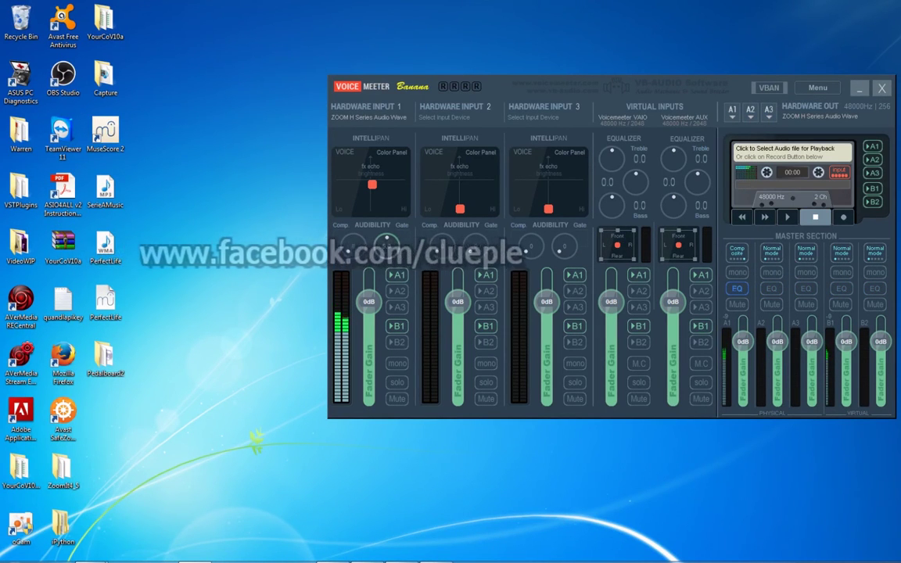
click(817, 87)
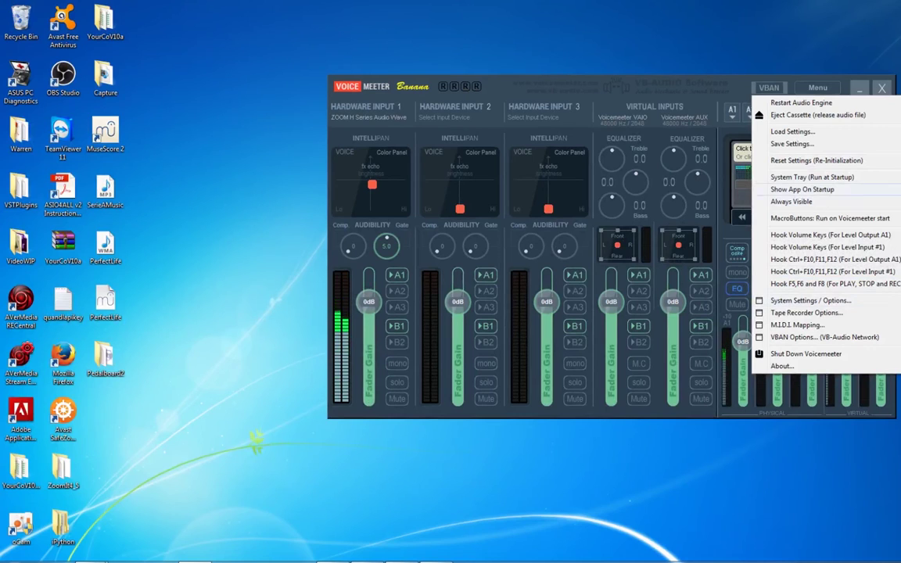
key(Escape)
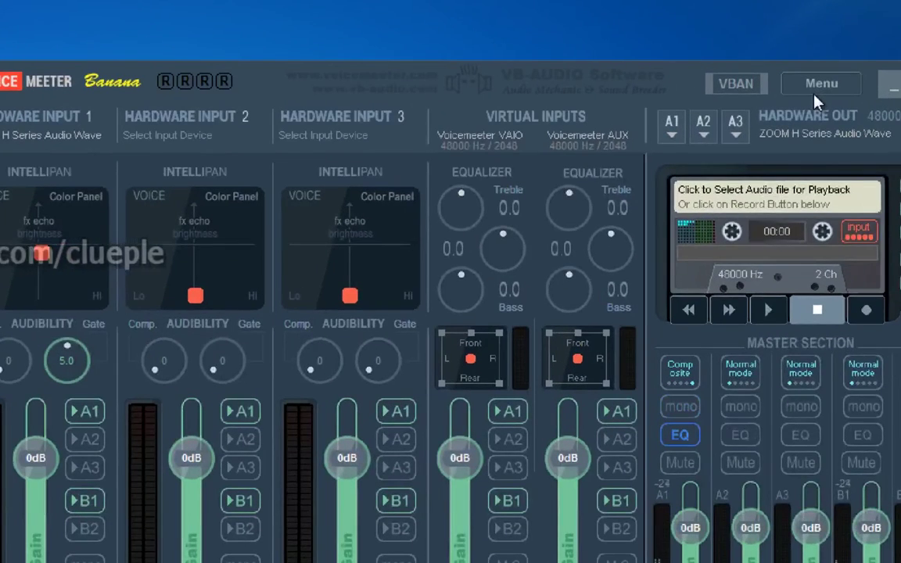
Check the buffering values and patch inserts in Voicemeeter's System Settings / Options and close that window
click(814, 90)
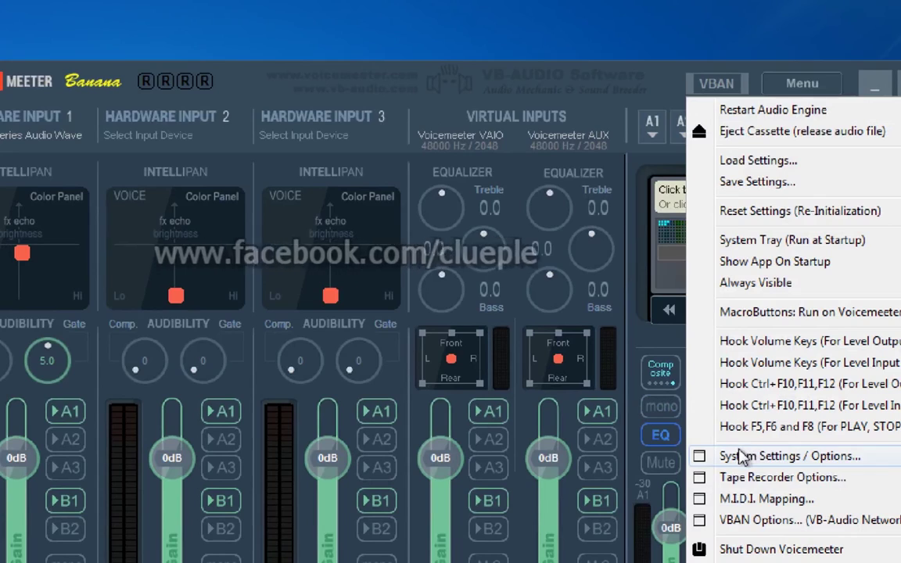
click(742, 456)
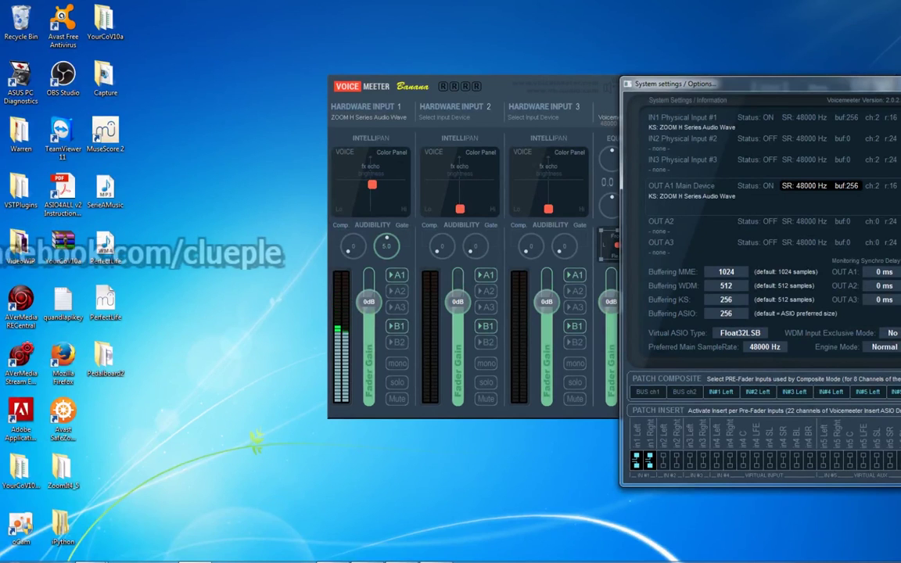
key(alt+F4)
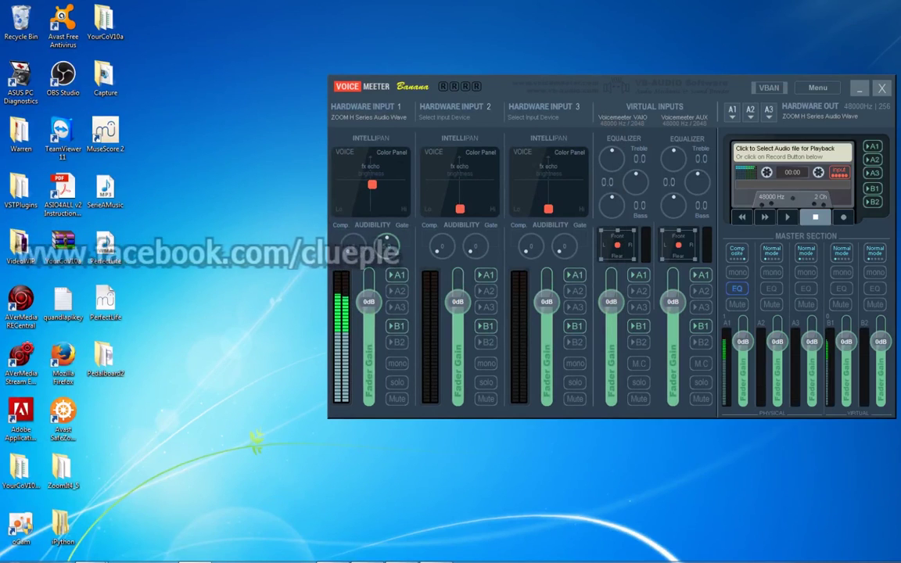